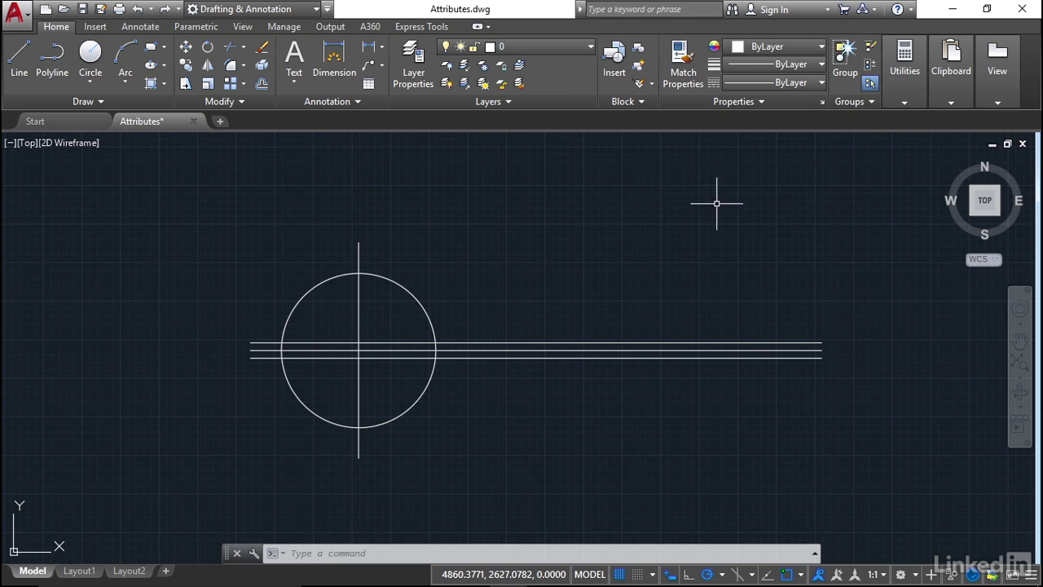
Make layer 0 current and assign the circle and all of the symbol's lines to layer 0
{"action": "left_click", "coordinate": [590, 50]}
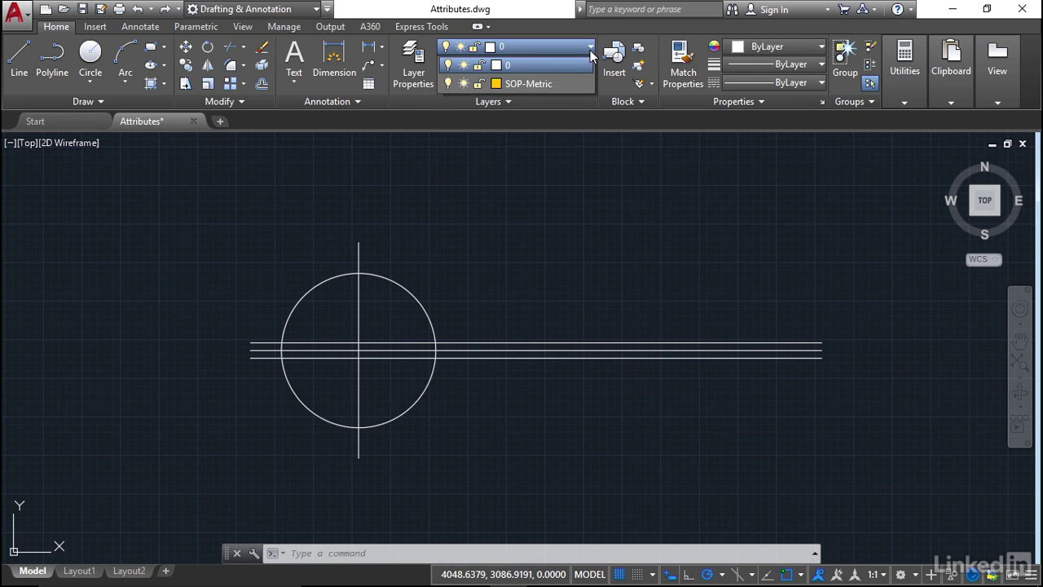
{"action": "left_click", "coordinate": [526, 66]}
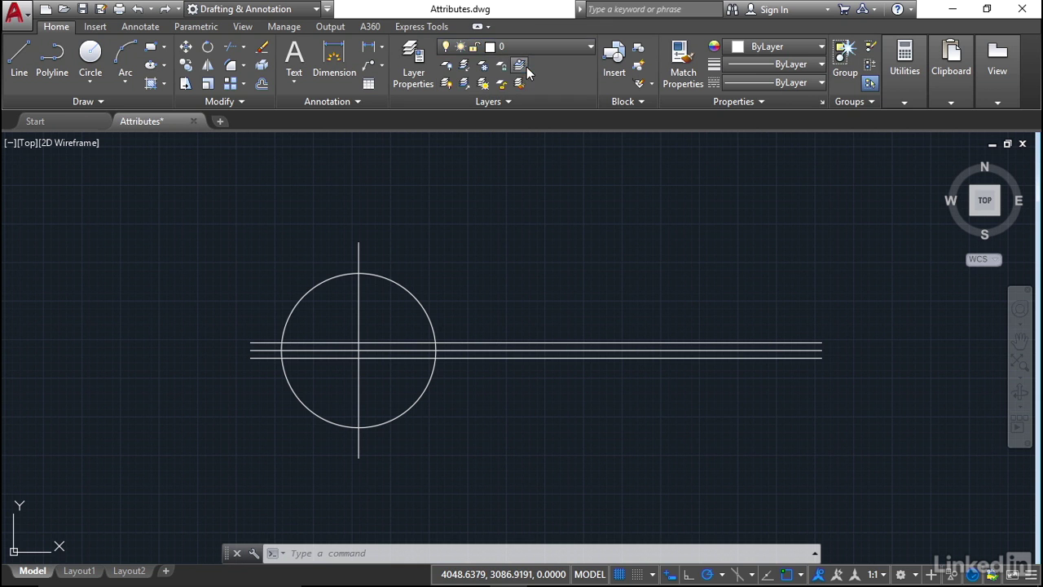
{"action": "left_click", "coordinate": [853, 469]}
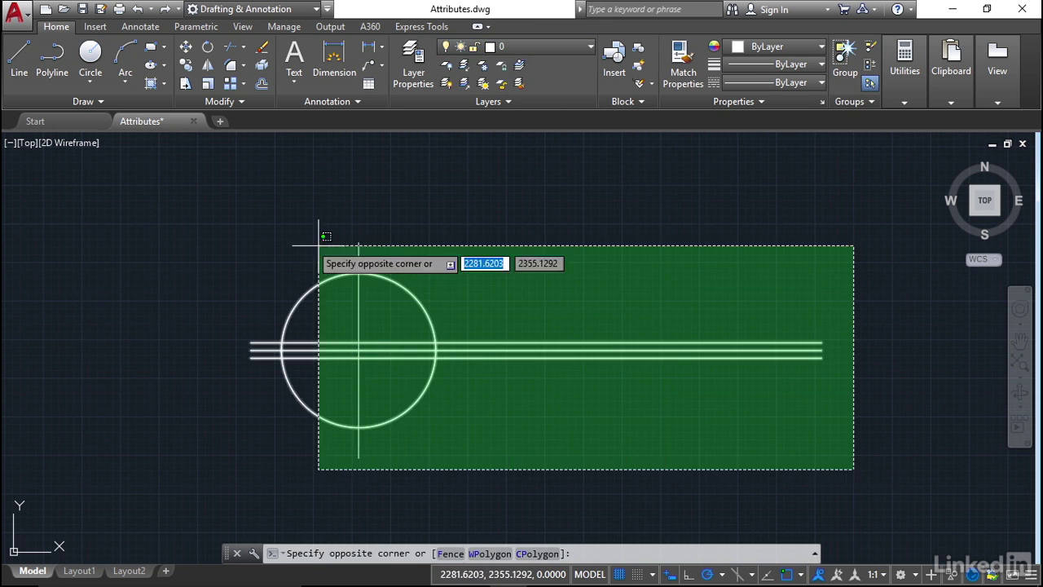
{"action": "left_click", "coordinate": [219, 196]}
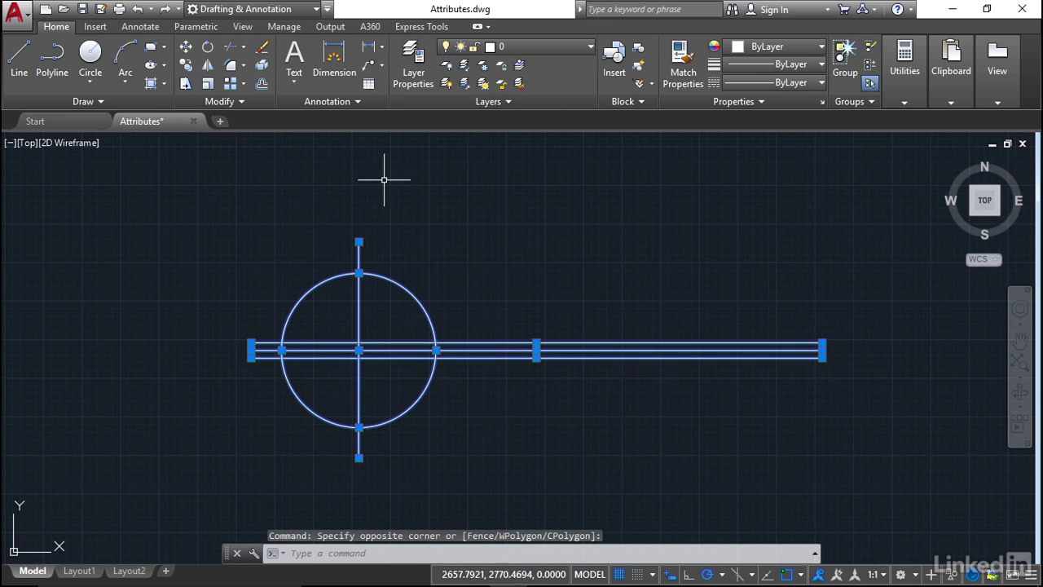
{"action": "left_click", "coordinate": [591, 48]}
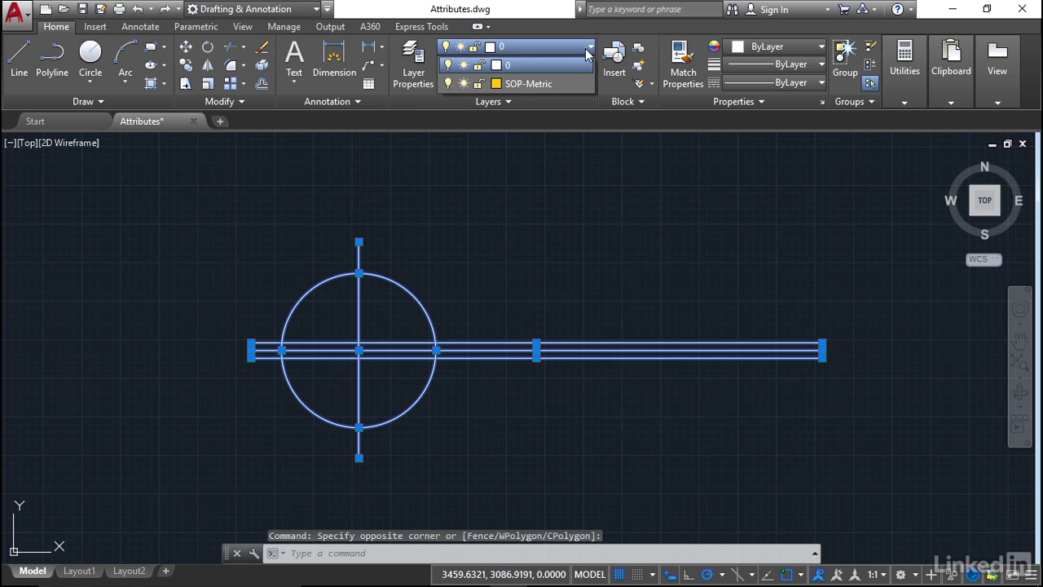
{"action": "left_click", "coordinate": [510, 66]}
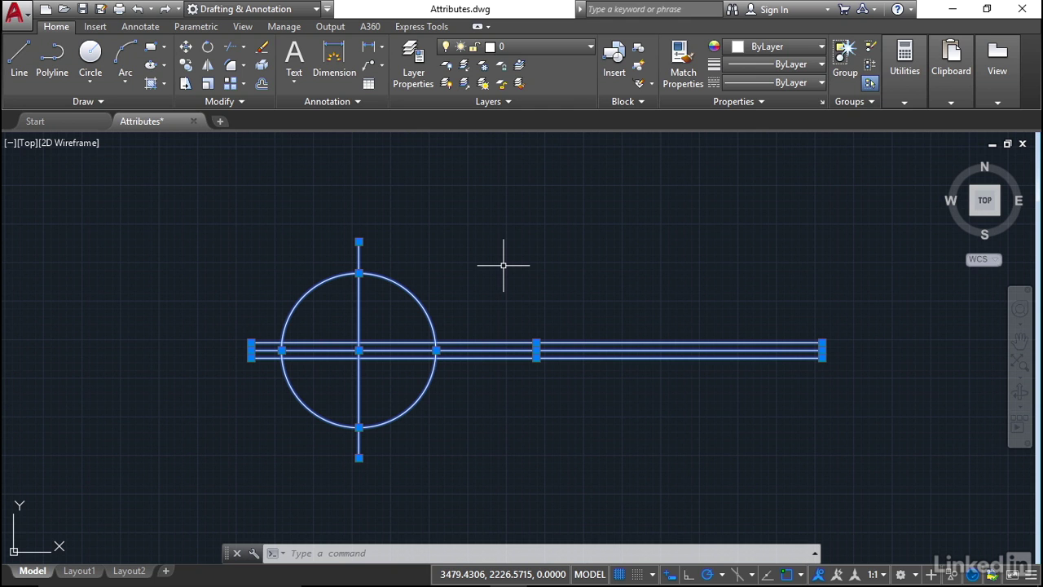
{"action": "key", "text": "Escape"}
{"action": "key", "text": "Escape"}
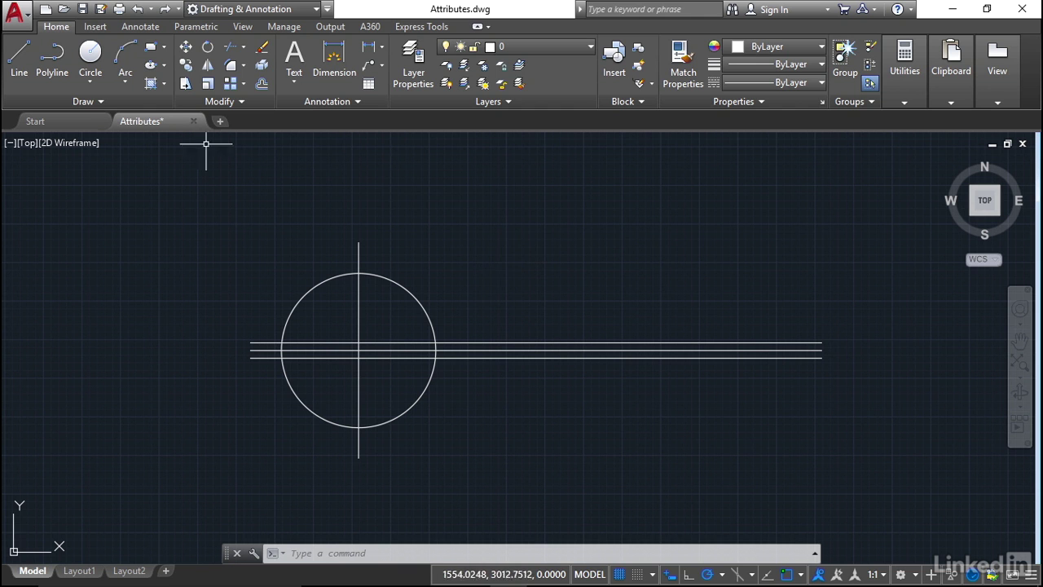
Start an attribute definition with tag SOP_NO, prompt "SOP-Number?" and default value SOP-111
{"action": "left_click", "coordinate": [93, 26]}
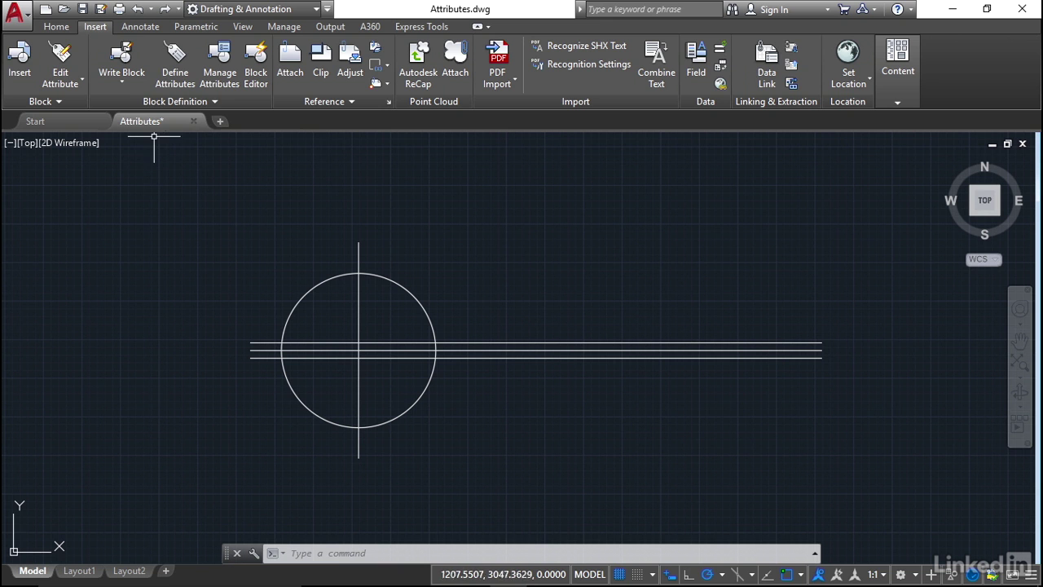
{"action": "left_click", "coordinate": [173, 77]}
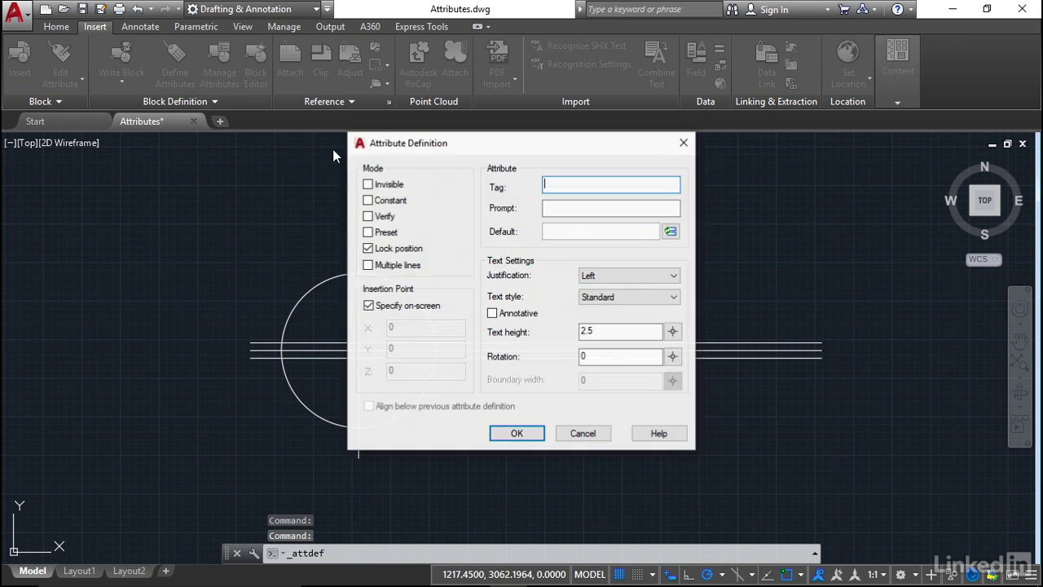
{"action": "left_click_drag", "start_coordinate": [515, 153], "coordinate": [228, 196]}
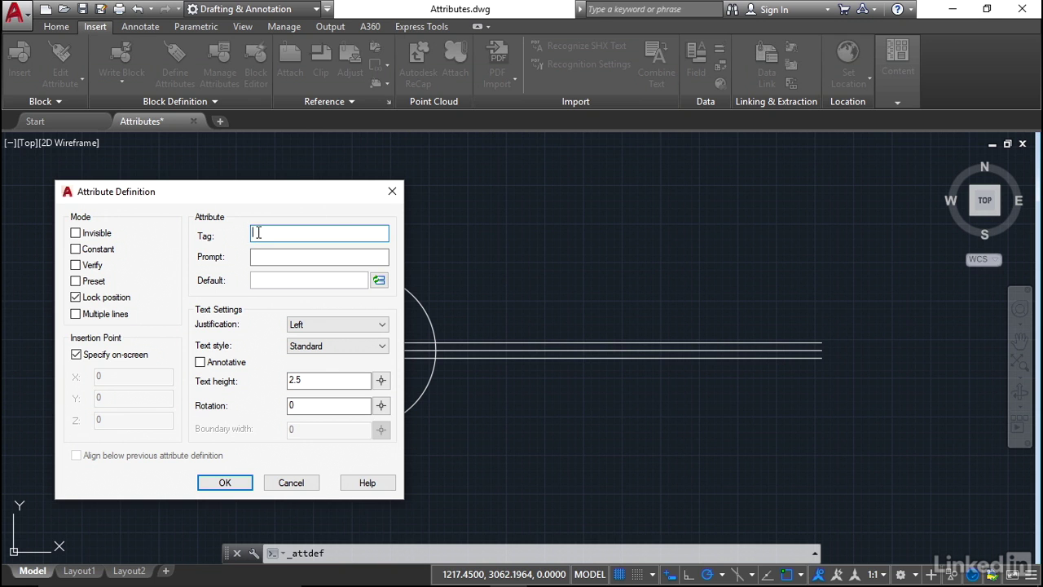
{"action": "type", "text": "SOP_NO"}
{"action": "left_click", "coordinate": [278, 255]}
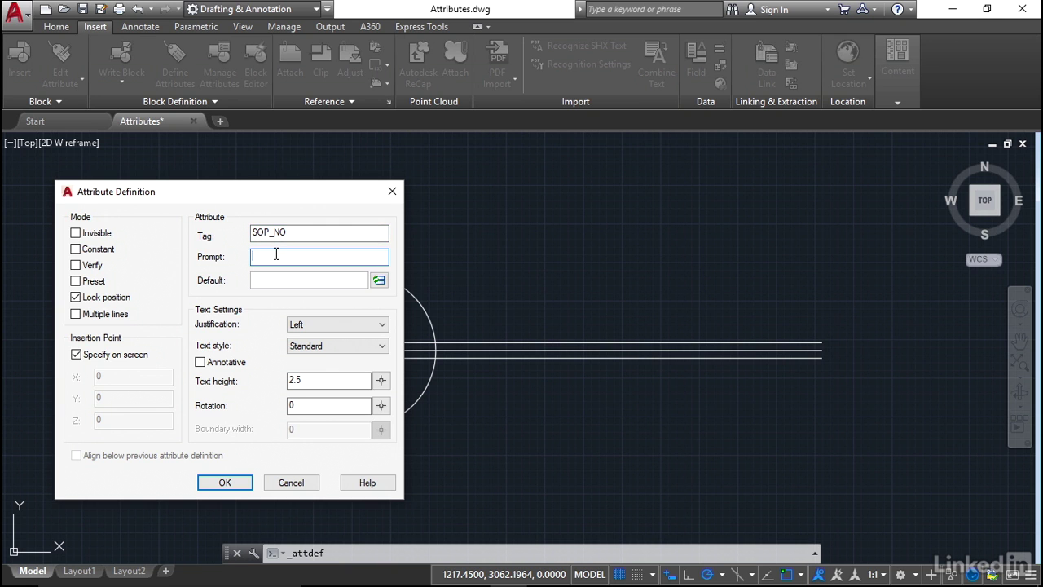
{"action": "type", "text": "SOP-Number?"}
{"action": "left_click", "coordinate": [281, 278]}
{"action": "type", "text": "SOP-111"}
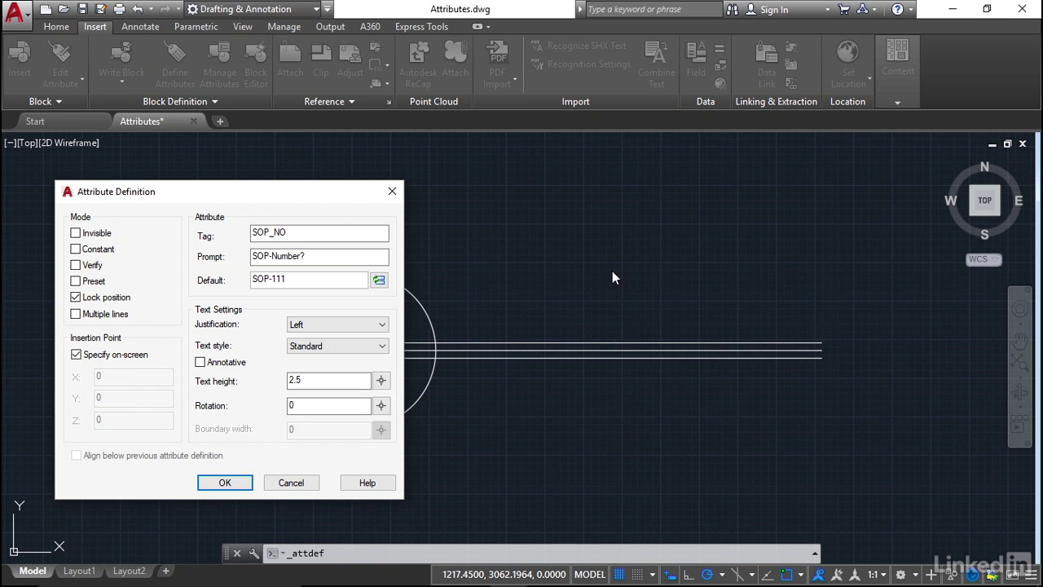
Place the attribute with Bottom right justification and text height 200 at the upper horizontal line's right endpoint, and delete that line
{"action": "left_click", "coordinate": [383, 326]}
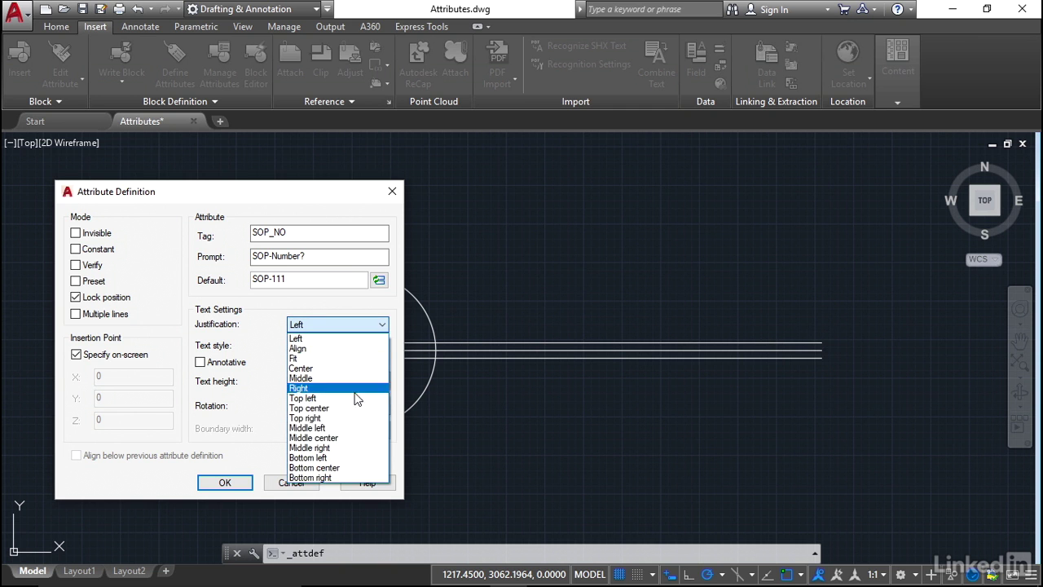
{"action": "left_click", "coordinate": [335, 477]}
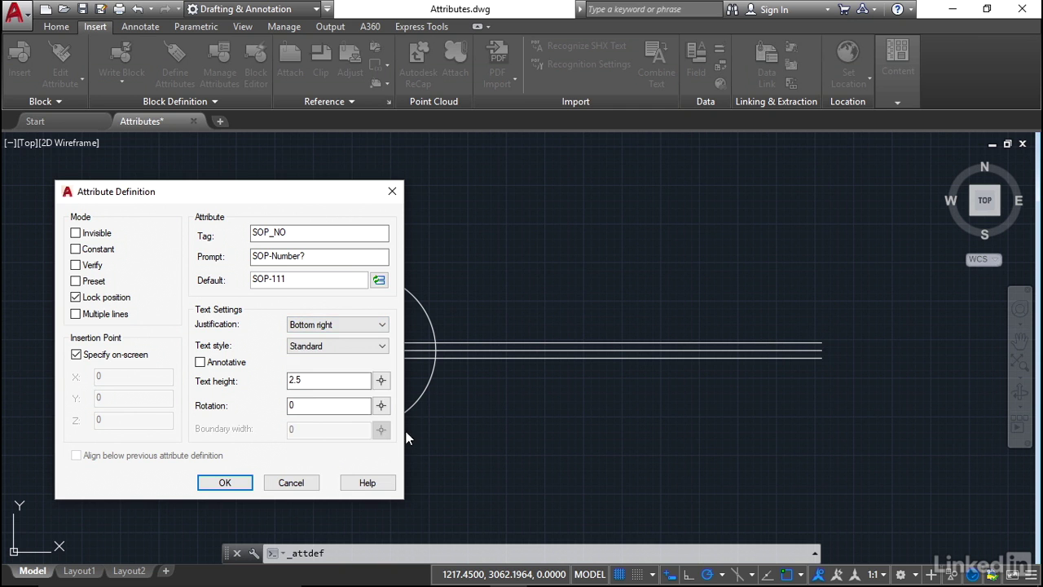
{"action": "double_click", "coordinate": [312, 383]}
{"action": "type", "text": "200"}
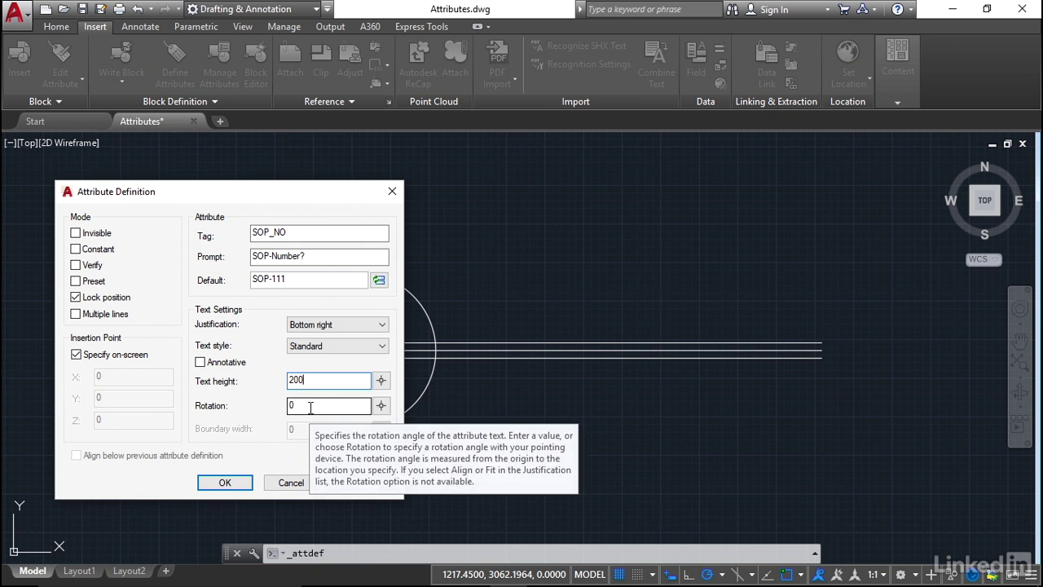
{"action": "left_click", "coordinate": [225, 481]}
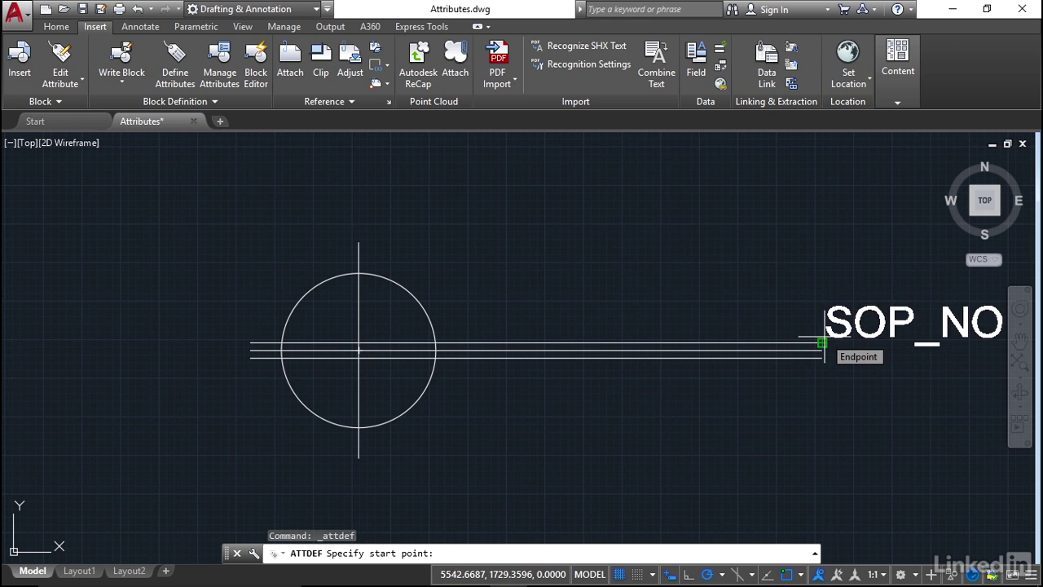
{"action": "left_click", "coordinate": [822, 342]}
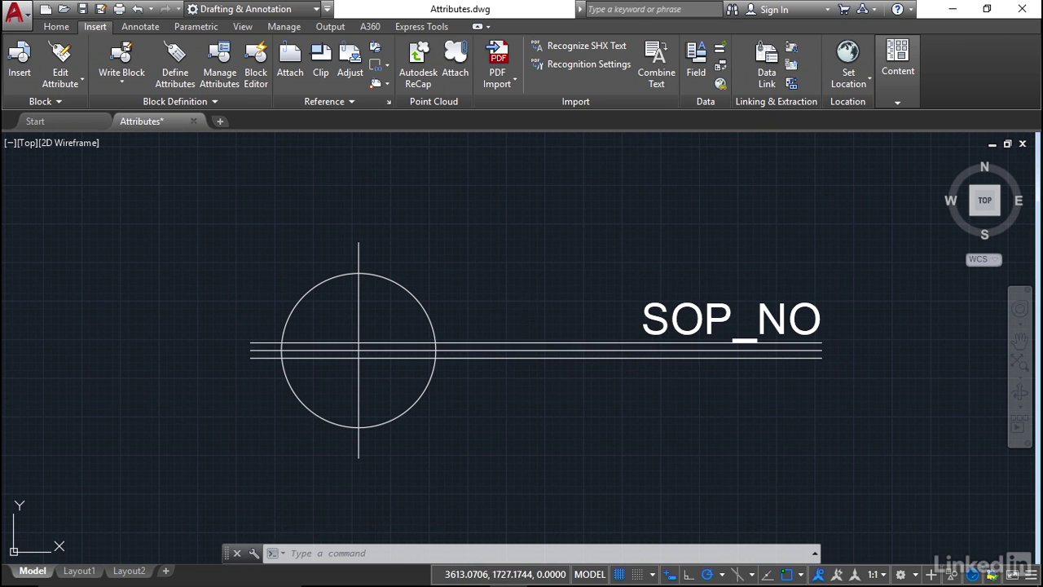
{"action": "left_click", "coordinate": [528, 342]}
{"action": "key", "text": "Delete"}
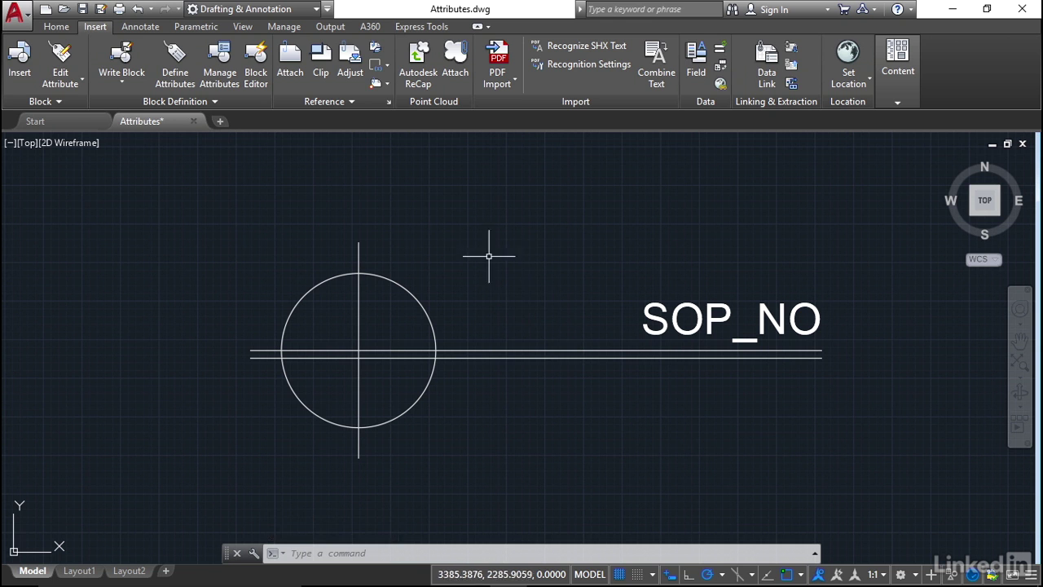
Start an invisible attribute definition with tag SOP_TYPE, prompt "SOP-Type?" and default value SOP-CIRCLE
{"action": "left_click", "coordinate": [177, 84]}
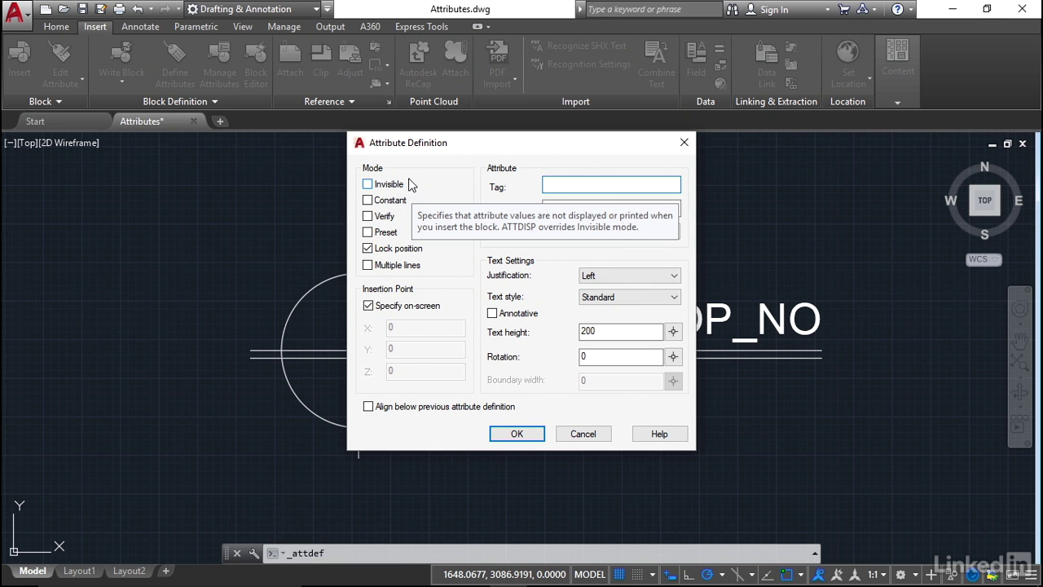
{"action": "left_click", "coordinate": [367, 184]}
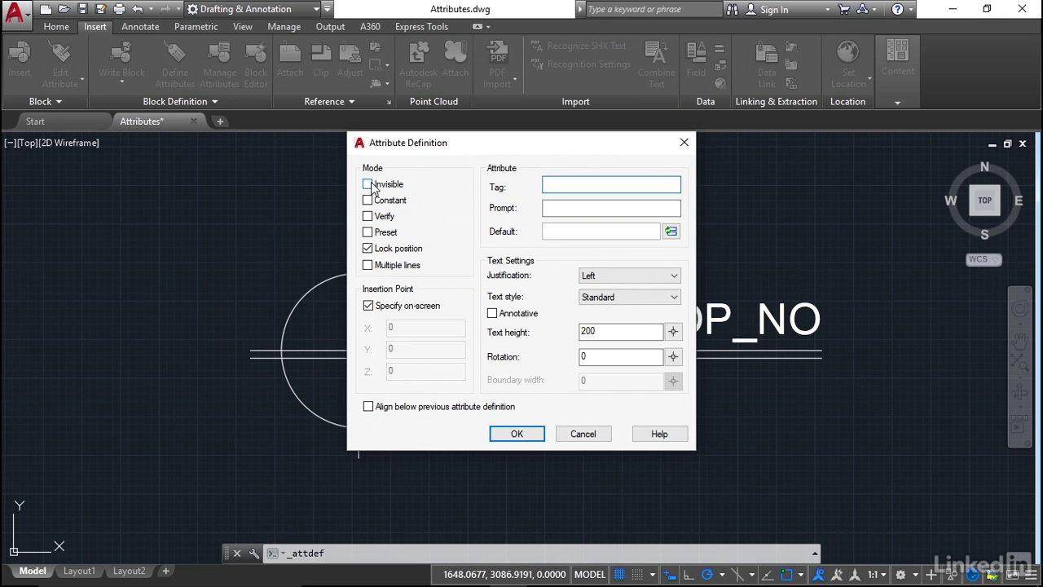
{"action": "left_click", "coordinate": [556, 187]}
{"action": "left_click", "coordinate": [548, 208]}
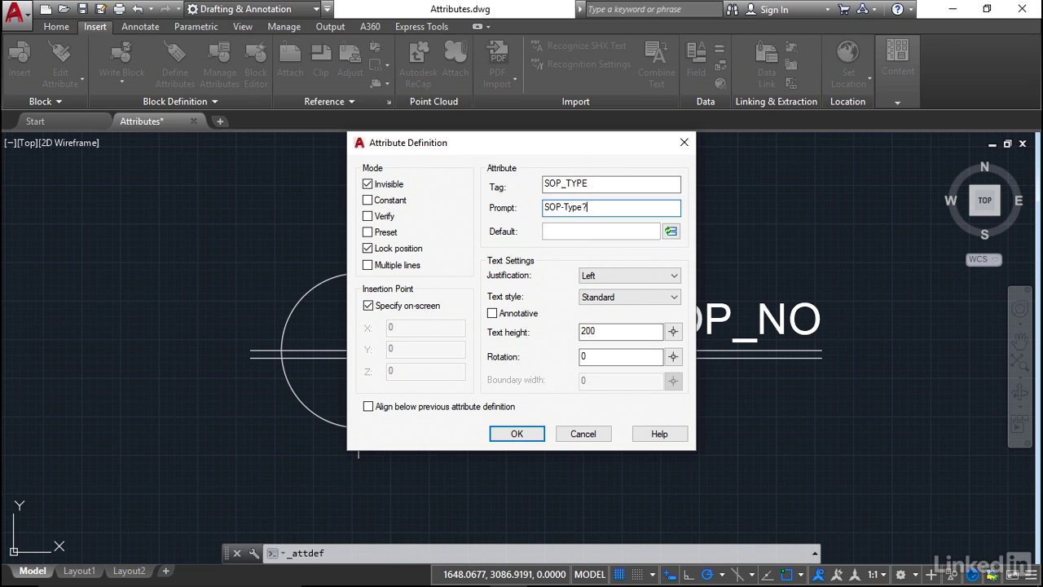
{"action": "left_click", "coordinate": [566, 230]}
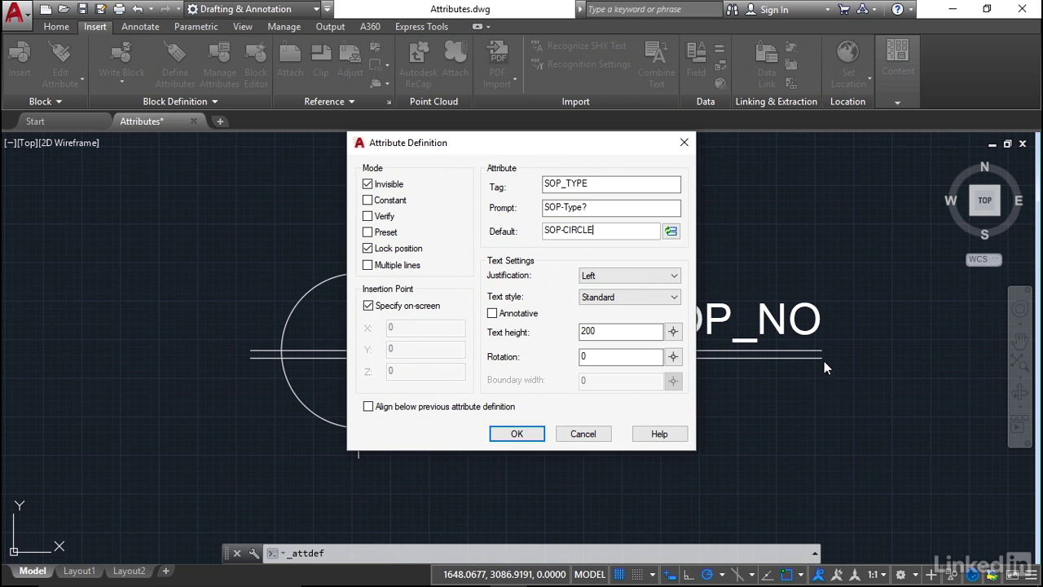
Place the SOP_TYPE attribute with Top right justification at the lowest horizontal line's right endpoint, and delete that line
{"action": "left_click", "coordinate": [619, 279]}
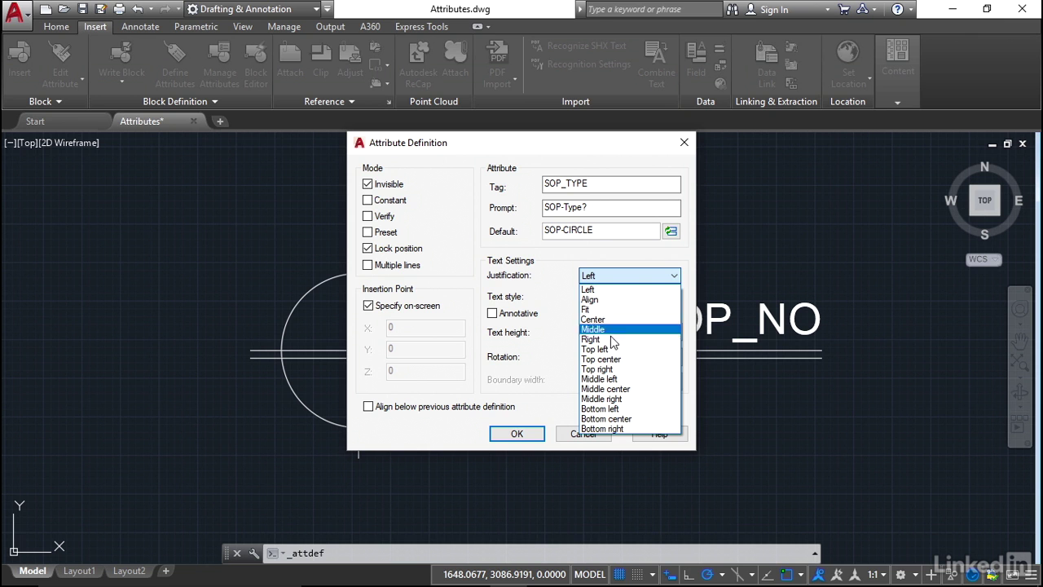
{"action": "left_click", "coordinate": [607, 369]}
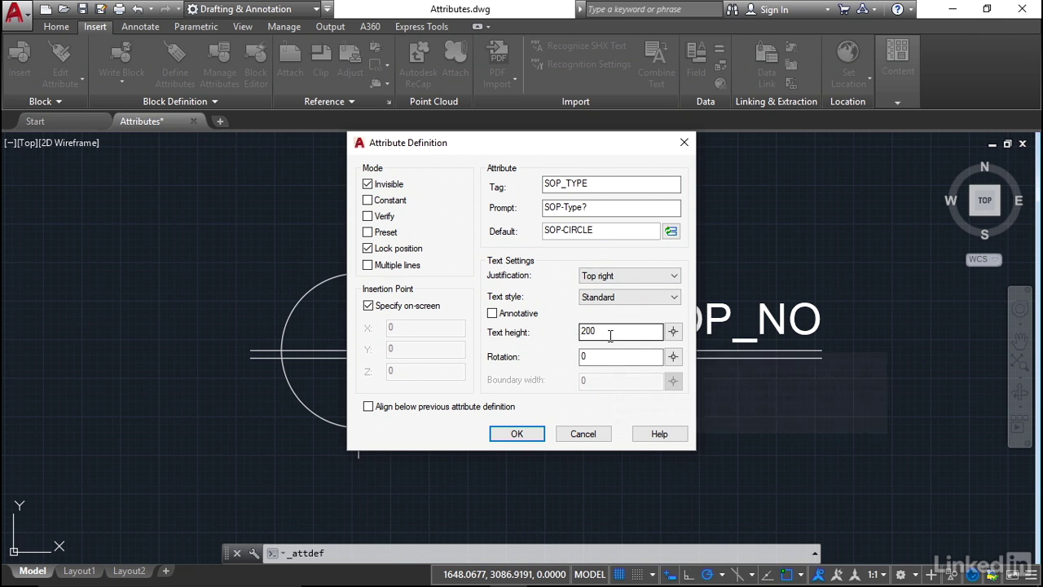
{"action": "left_click", "coordinate": [593, 363]}
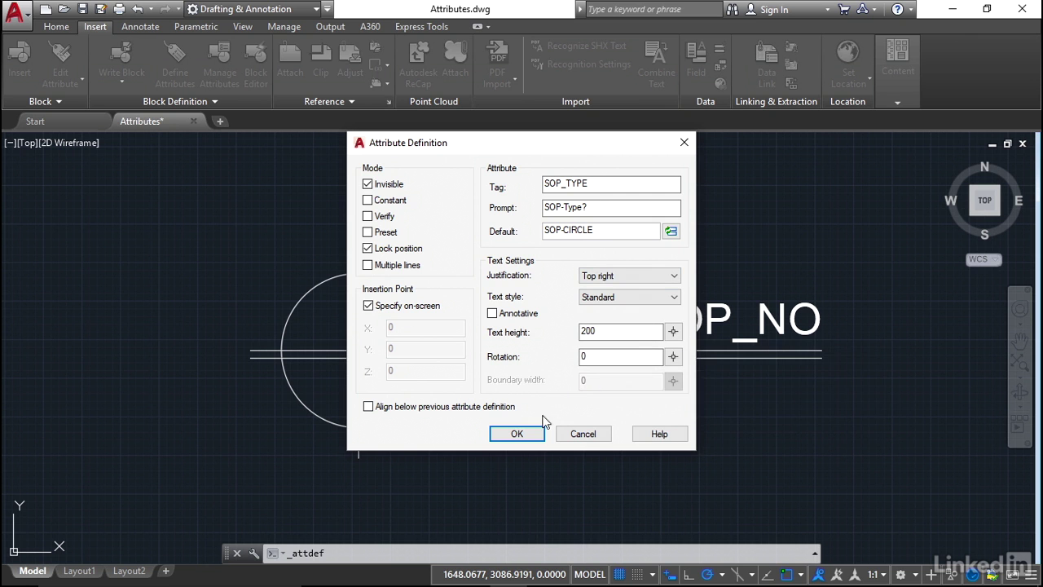
{"action": "left_click", "coordinate": [516, 434]}
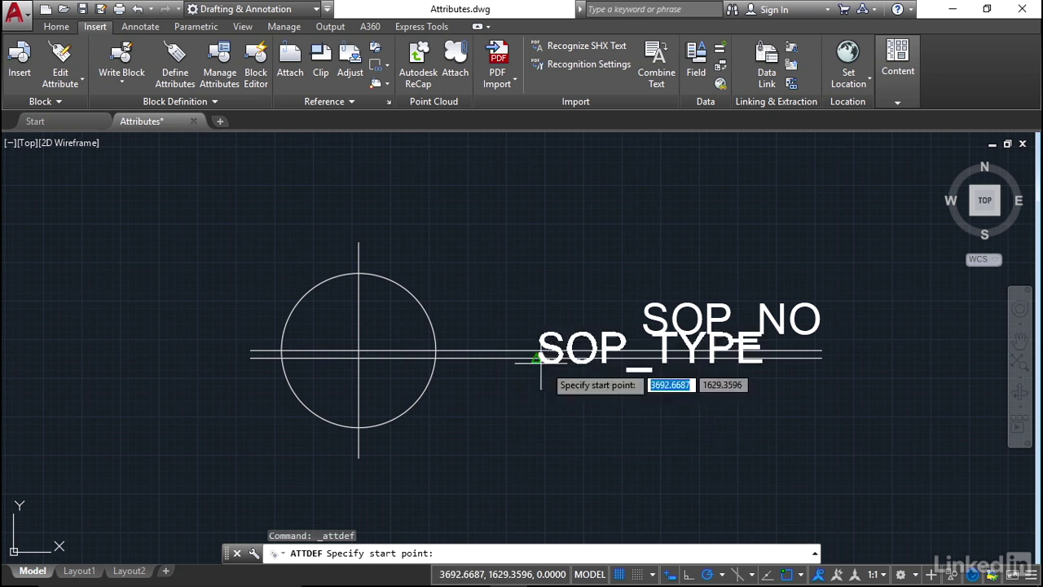
{"action": "left_click", "coordinate": [822, 356]}
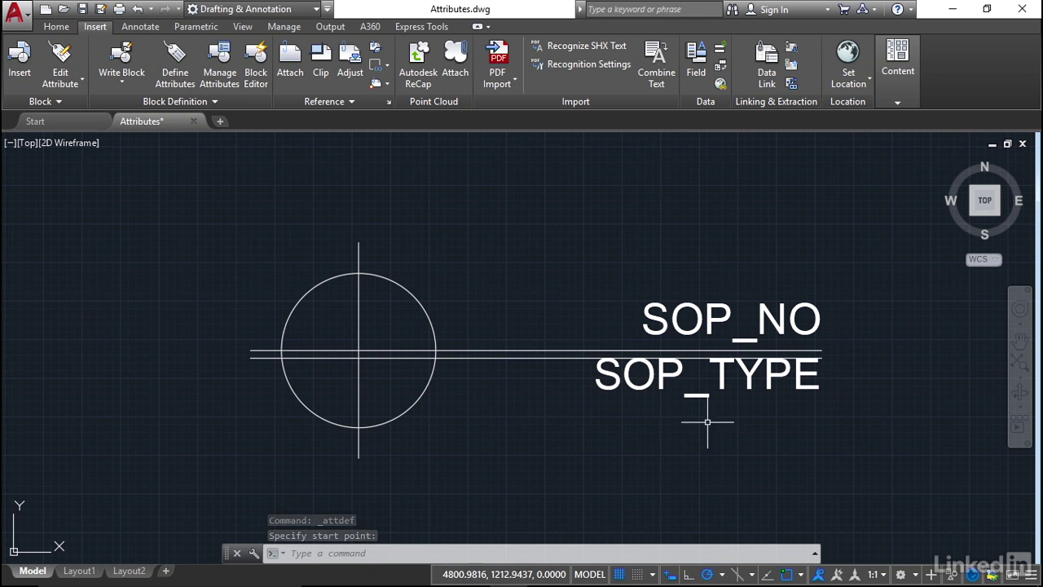
{"action": "left_click", "coordinate": [509, 356]}
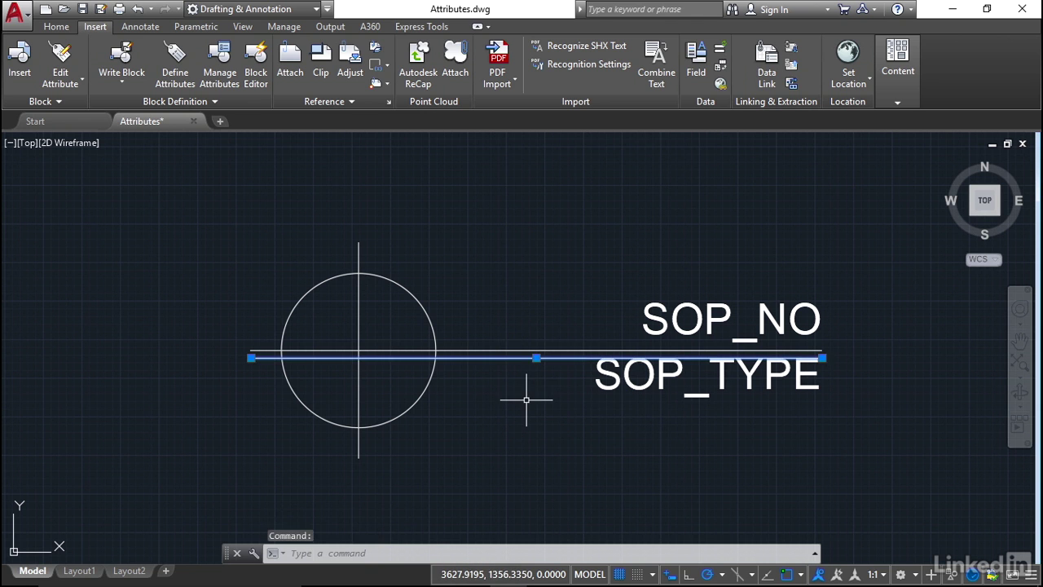
{"action": "key", "text": "Delete"}
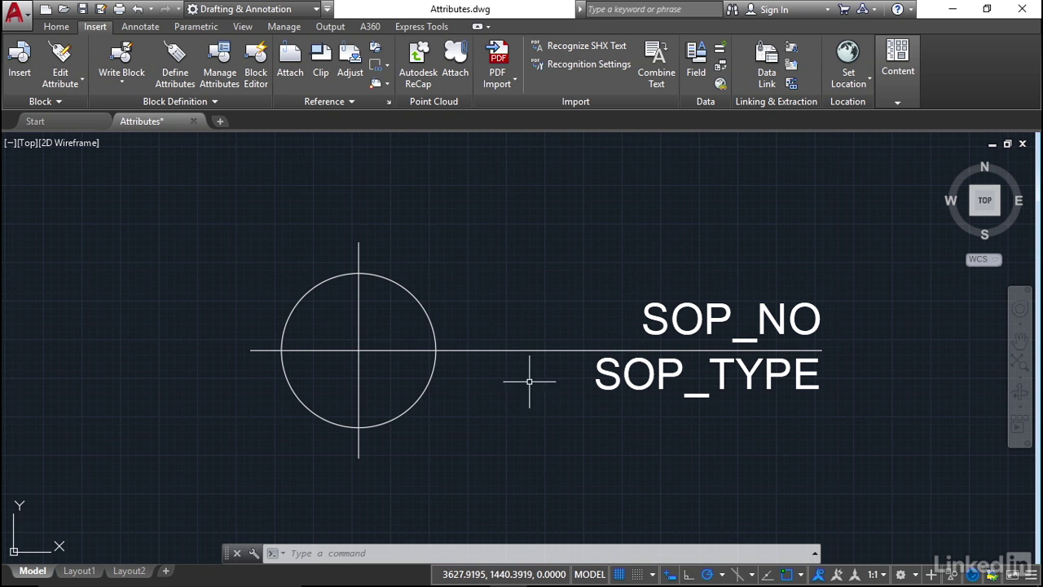
Make SOP-Metric the current layer
{"action": "left_click", "coordinate": [65, 32]}
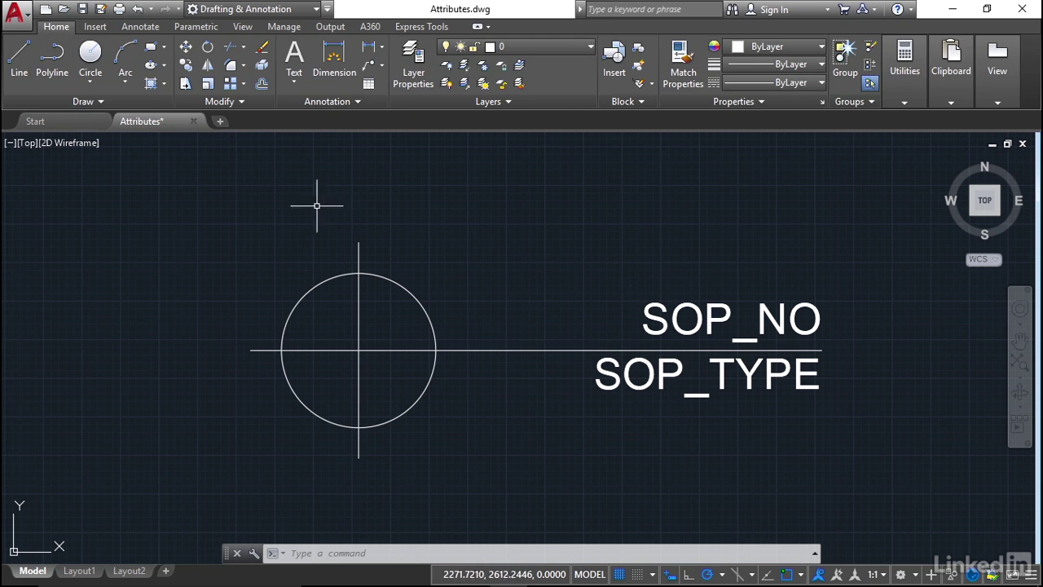
{"action": "left_click", "coordinate": [590, 49]}
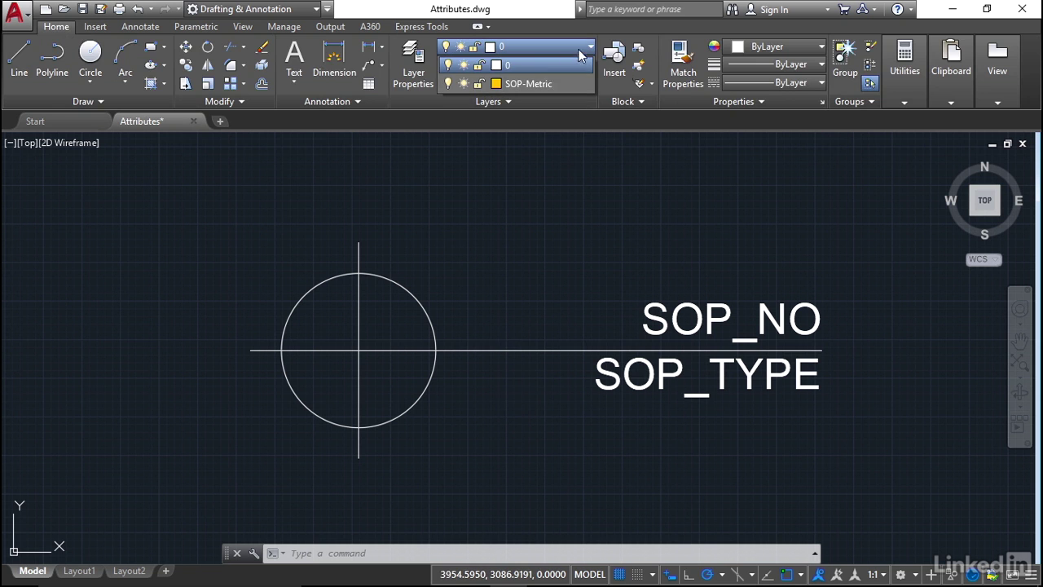
{"action": "left_click", "coordinate": [536, 85]}
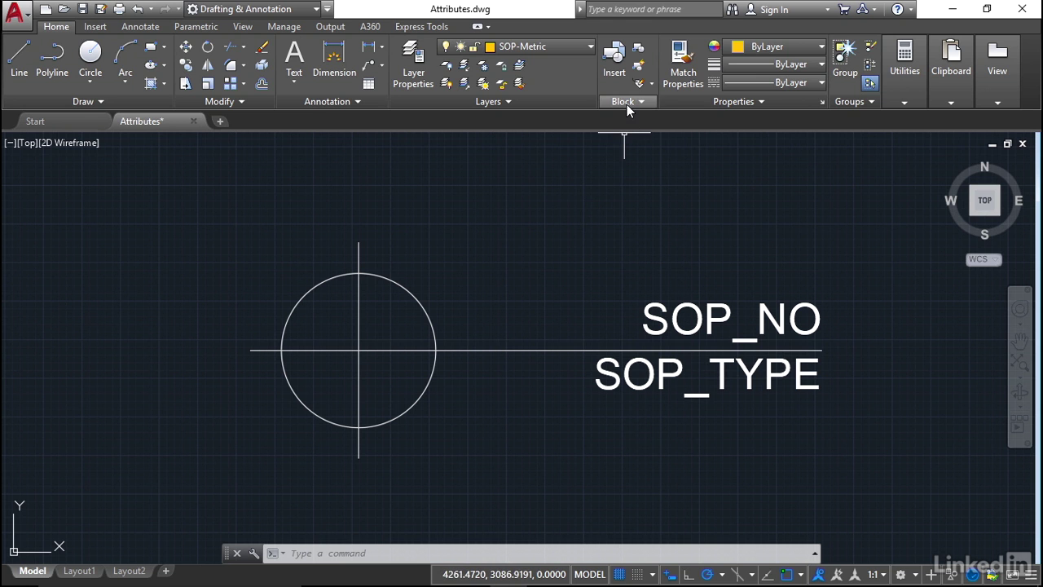
Start a new block definition and name it SOP_Circle
{"action": "left_click", "coordinate": [638, 49]}
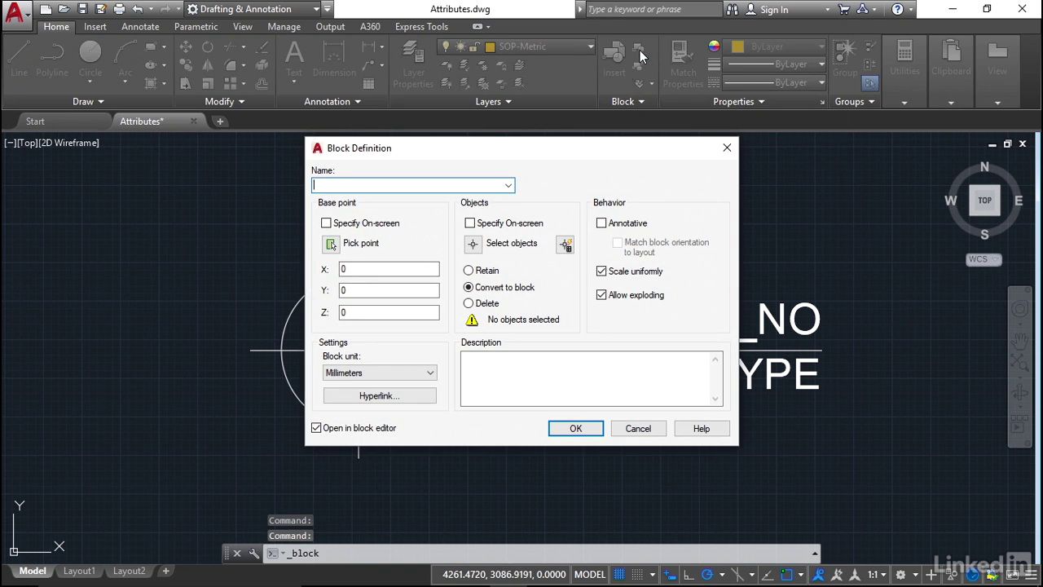
{"action": "type", "text": "SOP"}
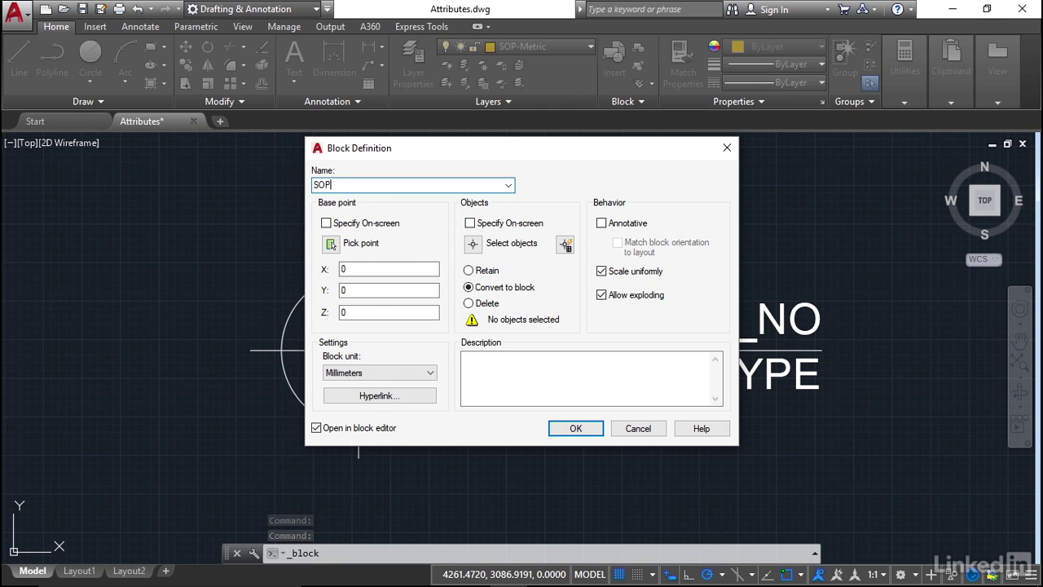
{"action": "type", "text": "_Circle"}
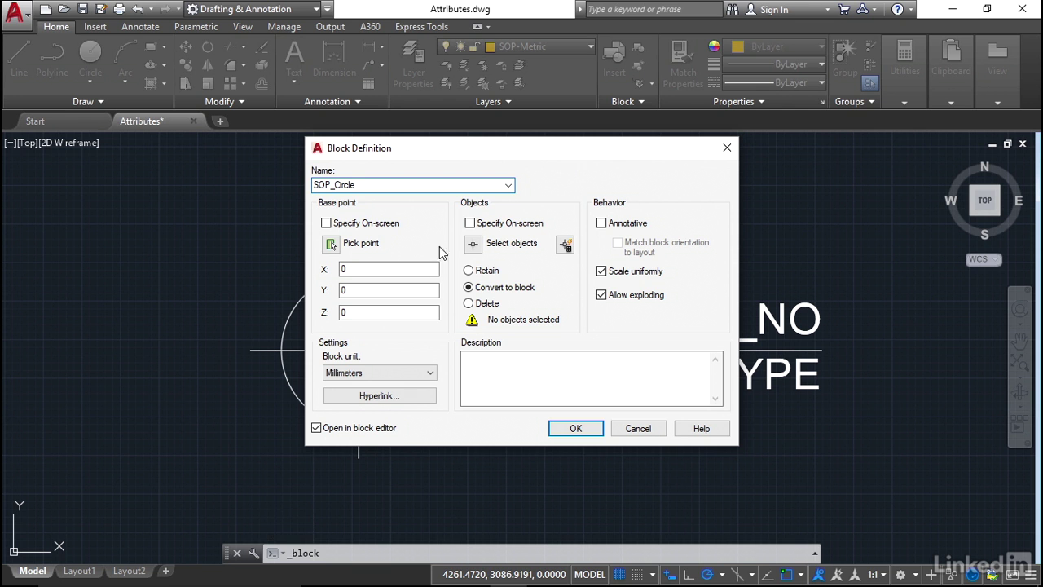
Create the block from the whole symbol and both attributes, with its base point at the circle's centre and opening in the block editor disabled
{"action": "left_click", "coordinate": [331, 244]}
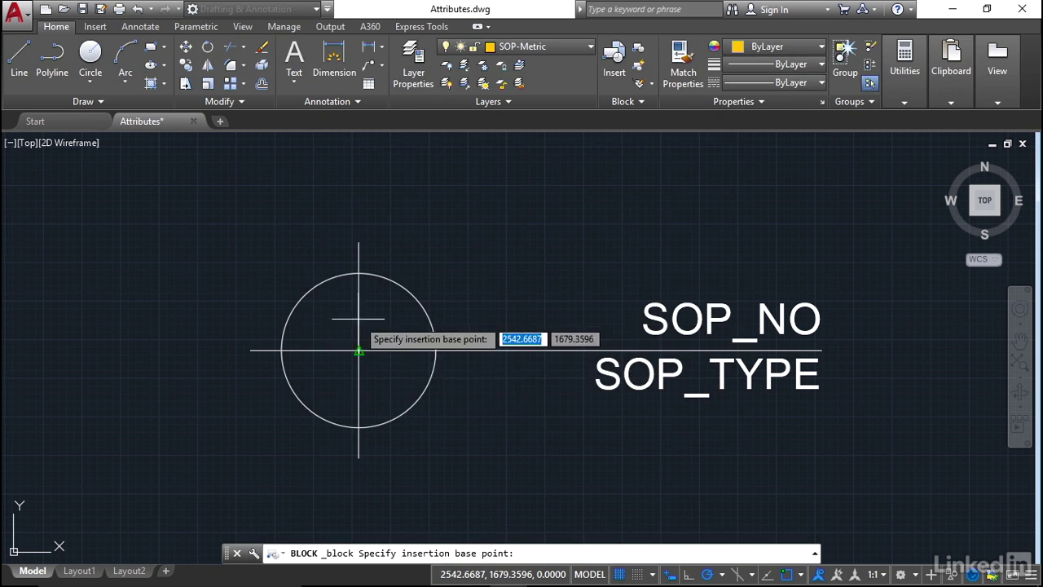
{"action": "left_click", "coordinate": [358, 350]}
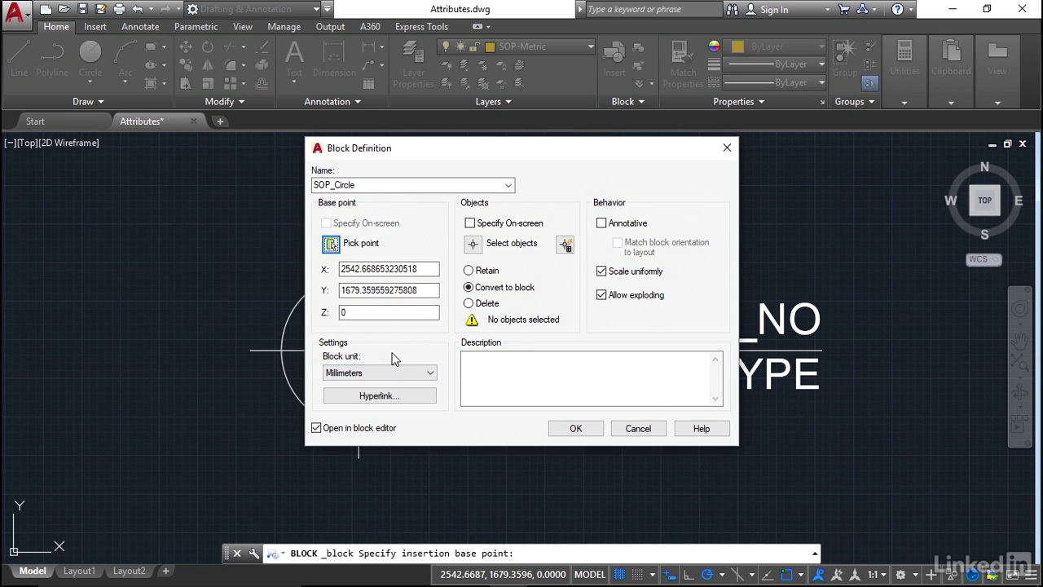
{"action": "left_click", "coordinate": [474, 244]}
{"action": "left_click", "coordinate": [868, 456]}
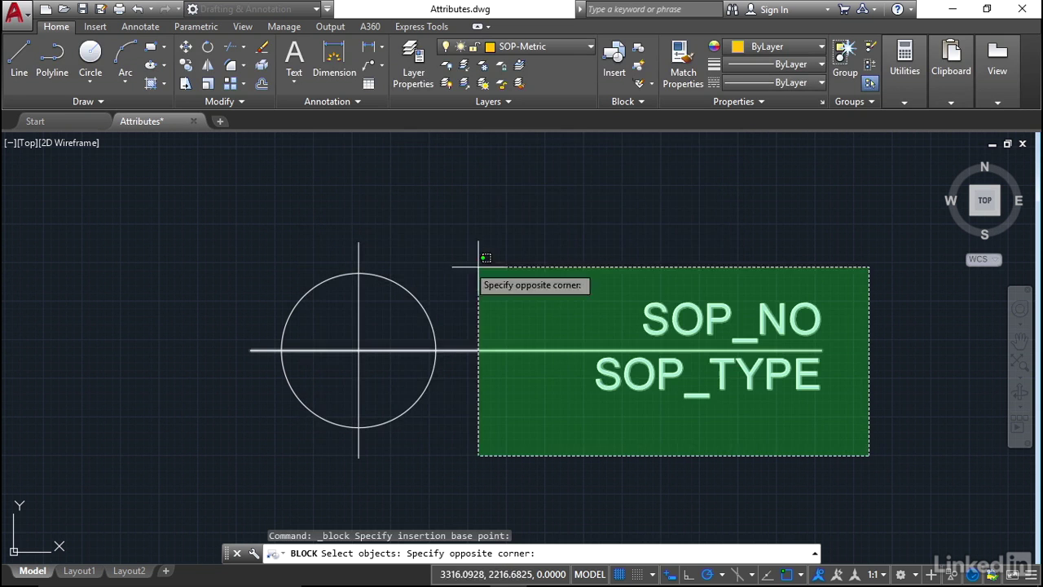
{"action": "left_click", "coordinate": [233, 194]}
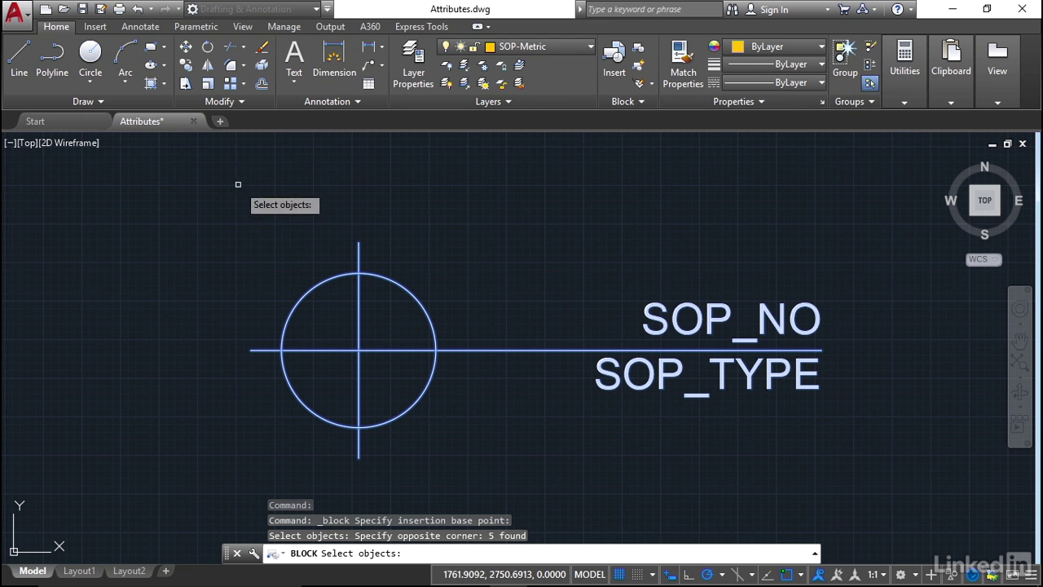
{"action": "key", "text": "Return"}
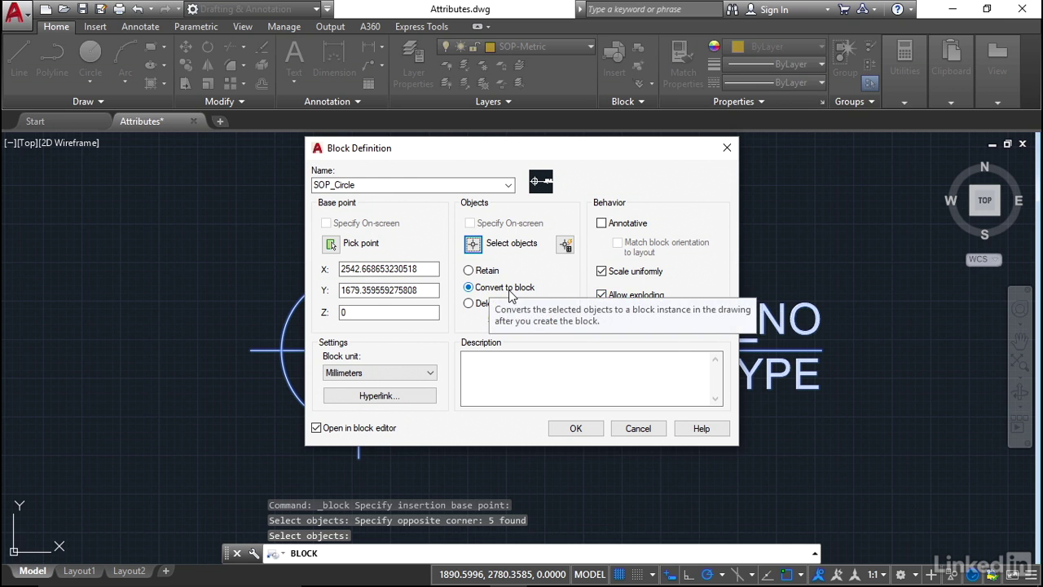
{"action": "left_click", "coordinate": [317, 429]}
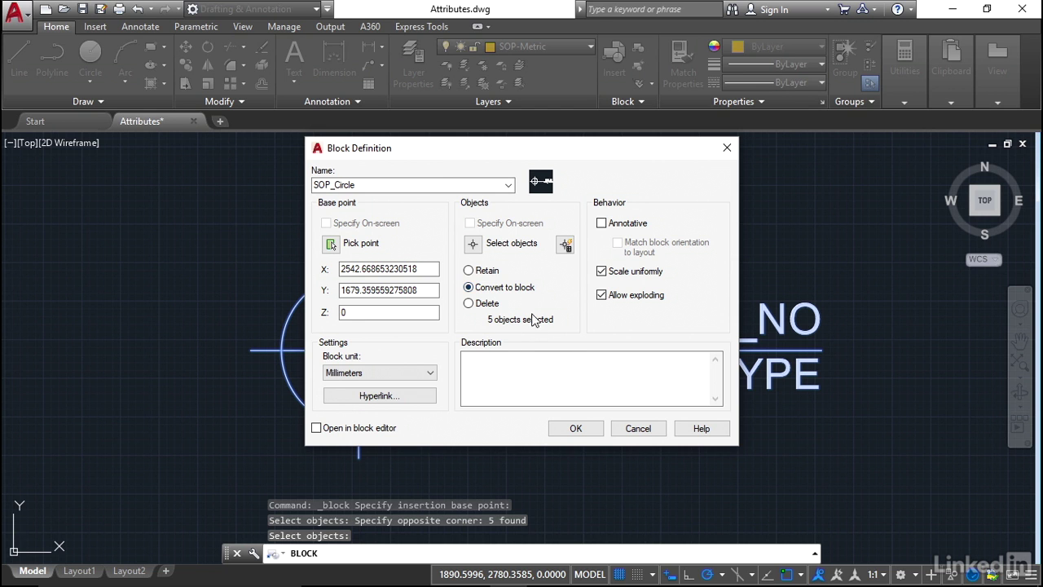
{"action": "left_click", "coordinate": [574, 427]}
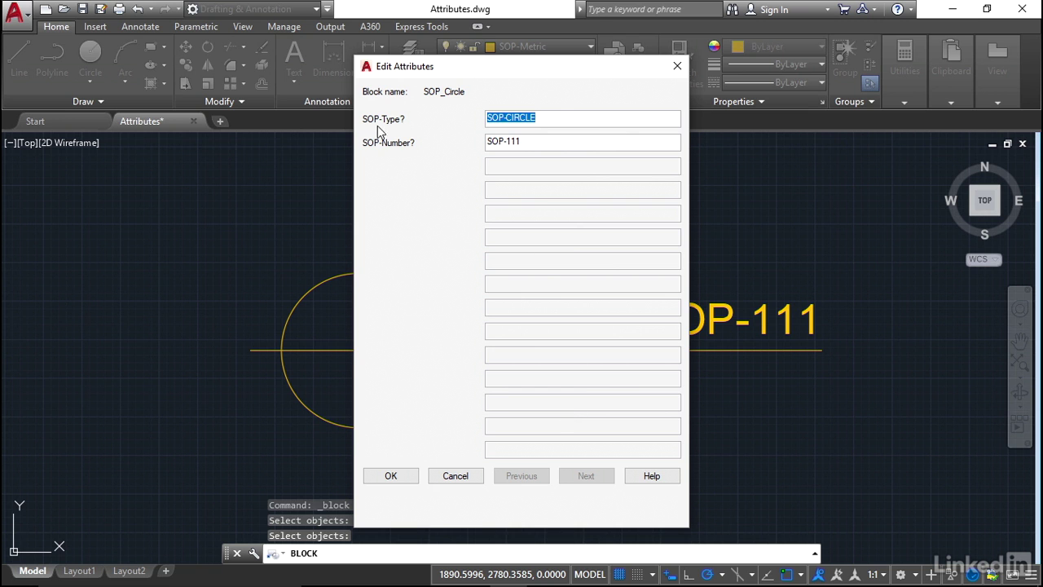
Set the new block's SOP-Number attribute value to SOP-999, keeping the default SOP type
{"action": "double_click", "coordinate": [528, 143]}
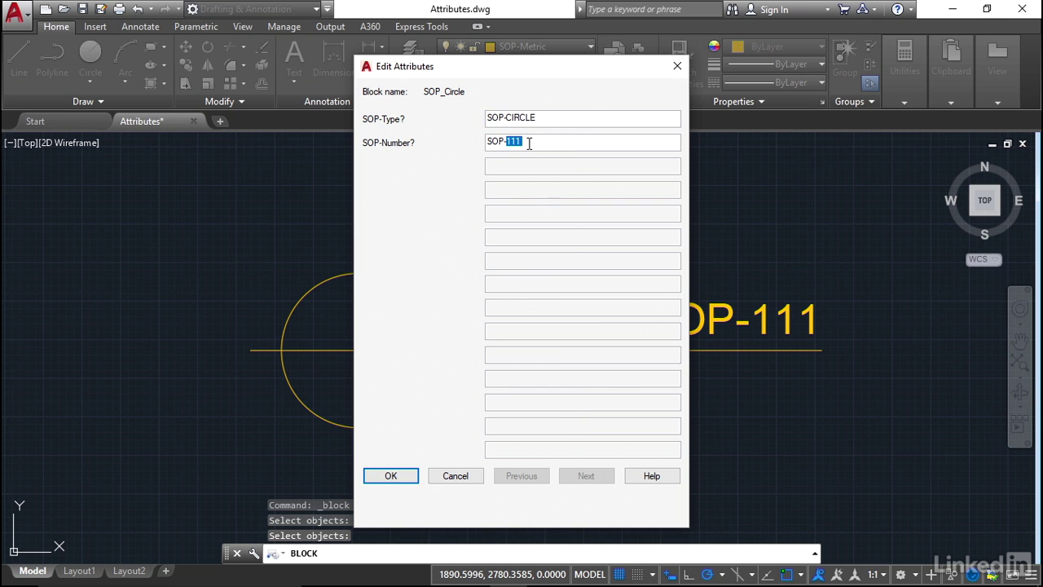
{"action": "type", "text": "999"}
{"action": "left_click", "coordinate": [405, 477]}
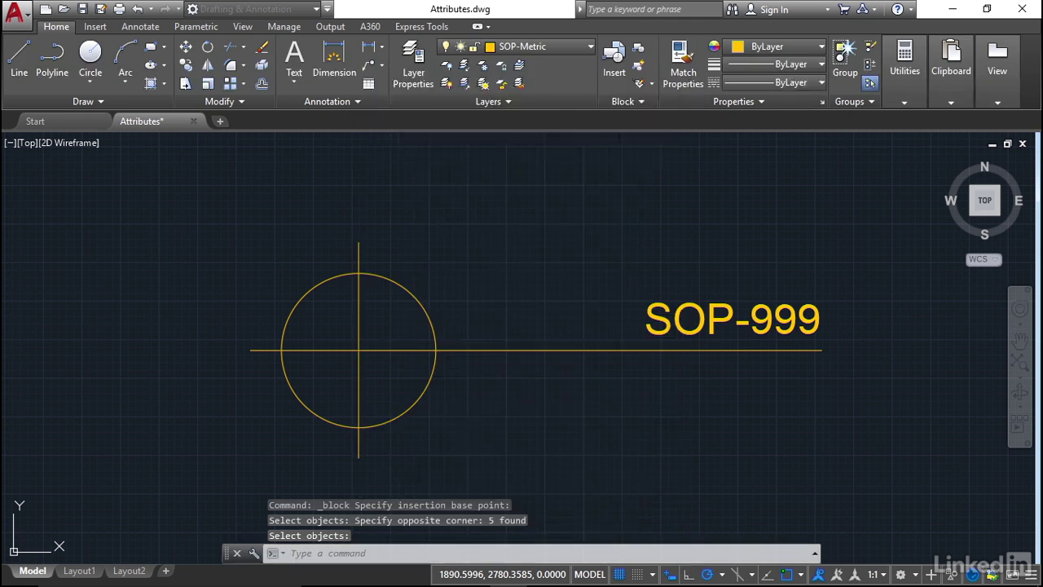